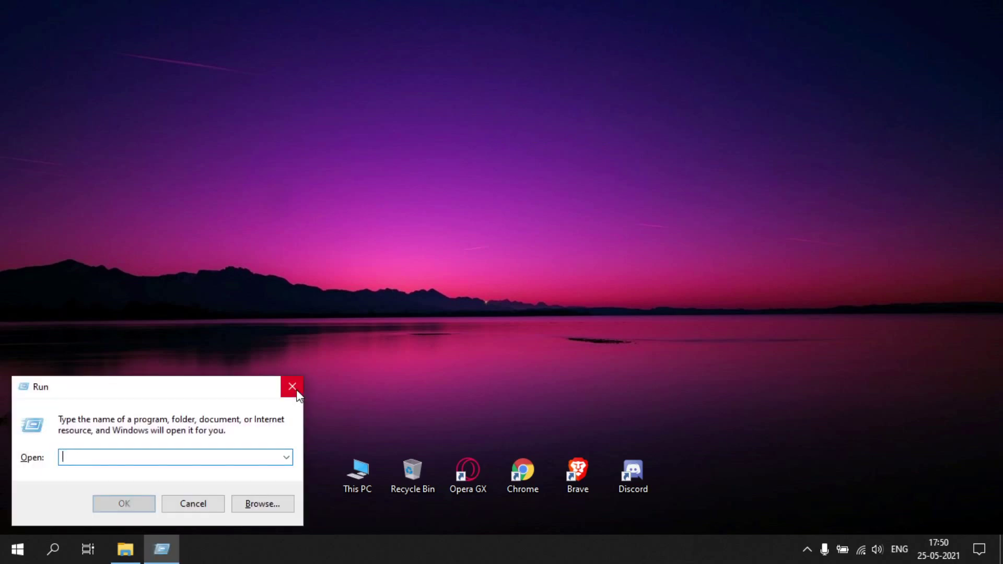
{"action": "type", "text": "temp"}
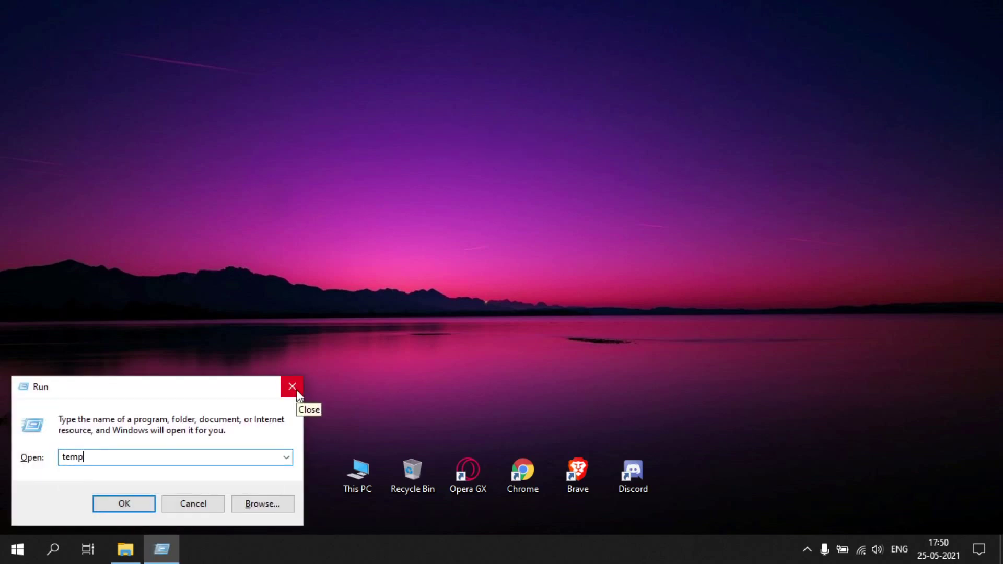
Step: Permanently delete both debug log files in C:\Windows\Temp
{"action": "key", "text": "Return"}
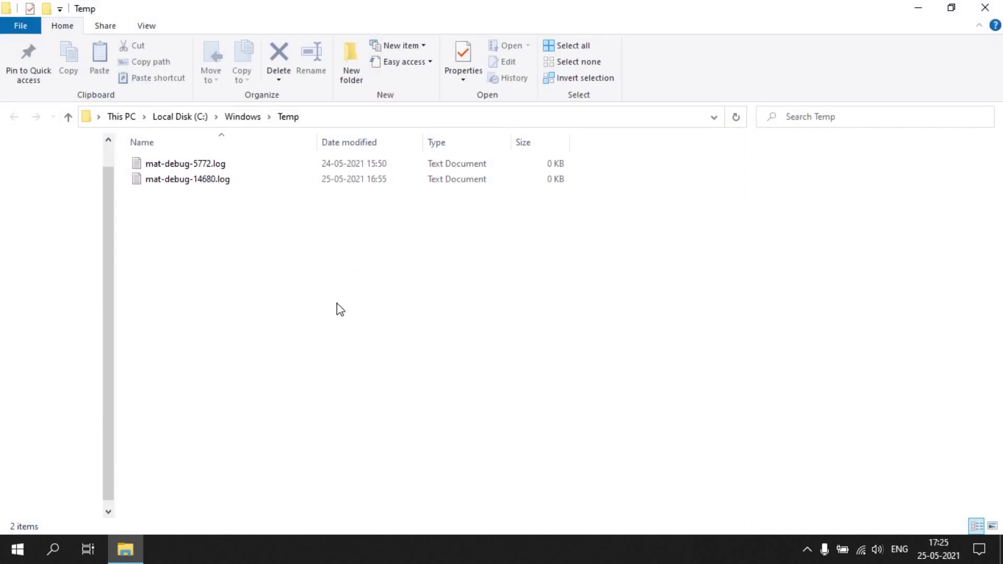
{"action": "key", "text": "ctrl+a"}
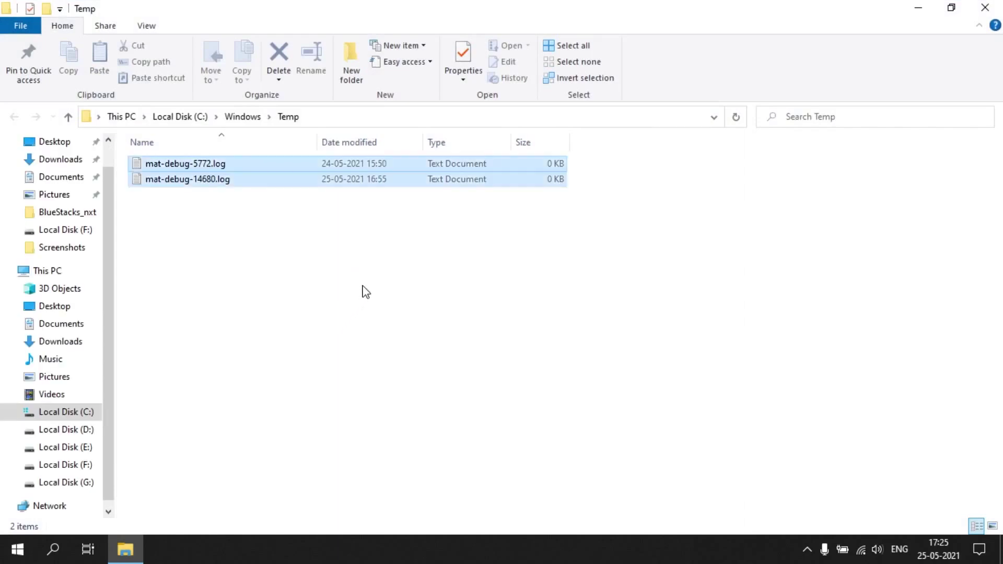
{"action": "key", "text": "shift+Delete"}
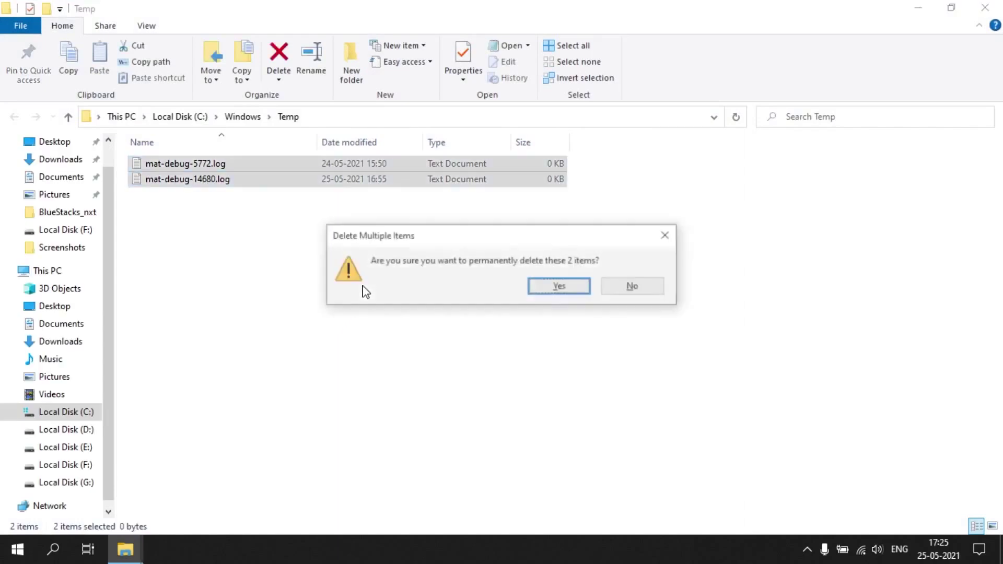
{"action": "key", "text": "Return"}
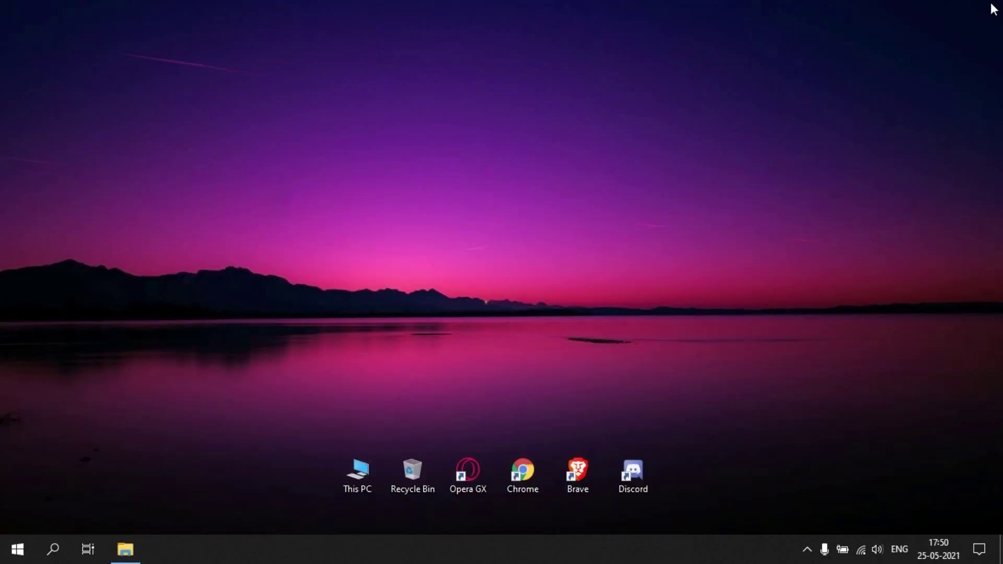
Step: Open the user's AppData\Local\Temp folder by running %temp% from the Run prompt
{"action": "key", "text": "super+r"}
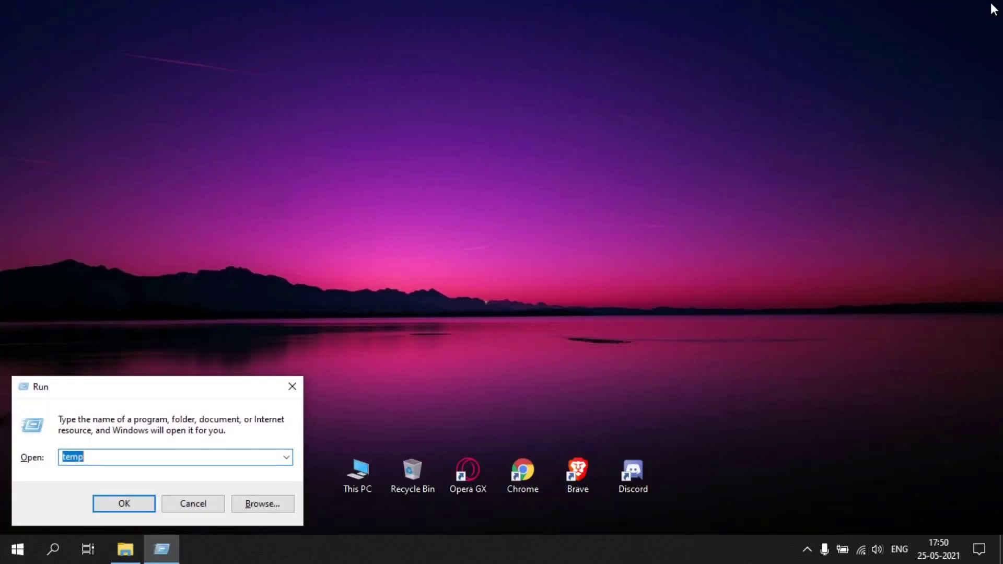
{"action": "key", "text": "BackSpace"}
{"action": "type", "text": "%"}
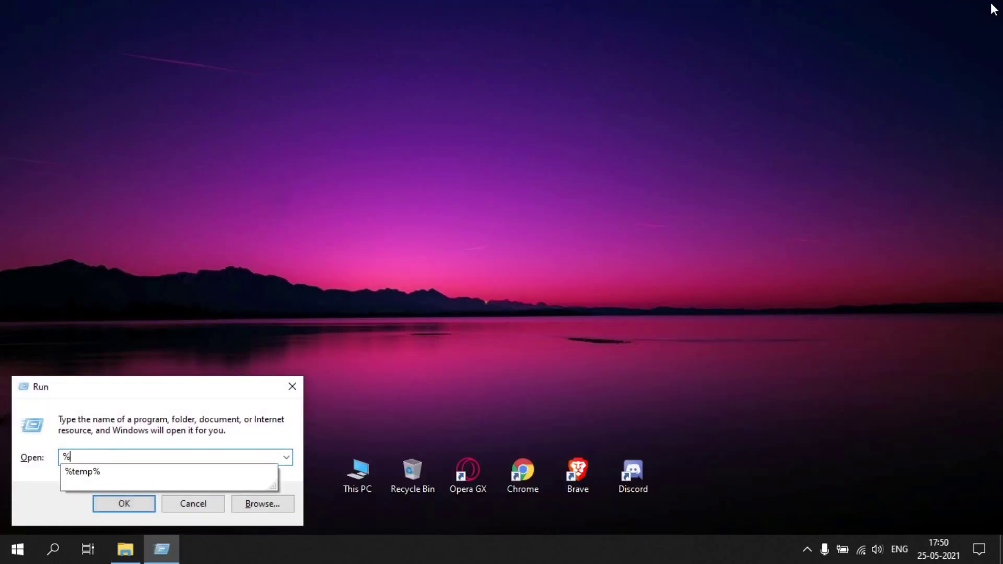
{"action": "type", "text": "temp"}
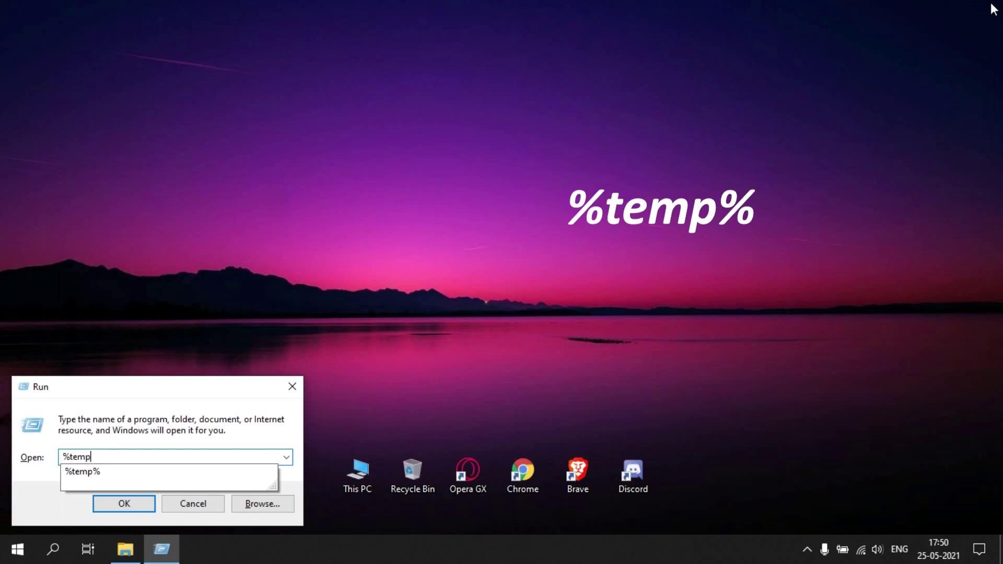
{"action": "type", "text": "%"}
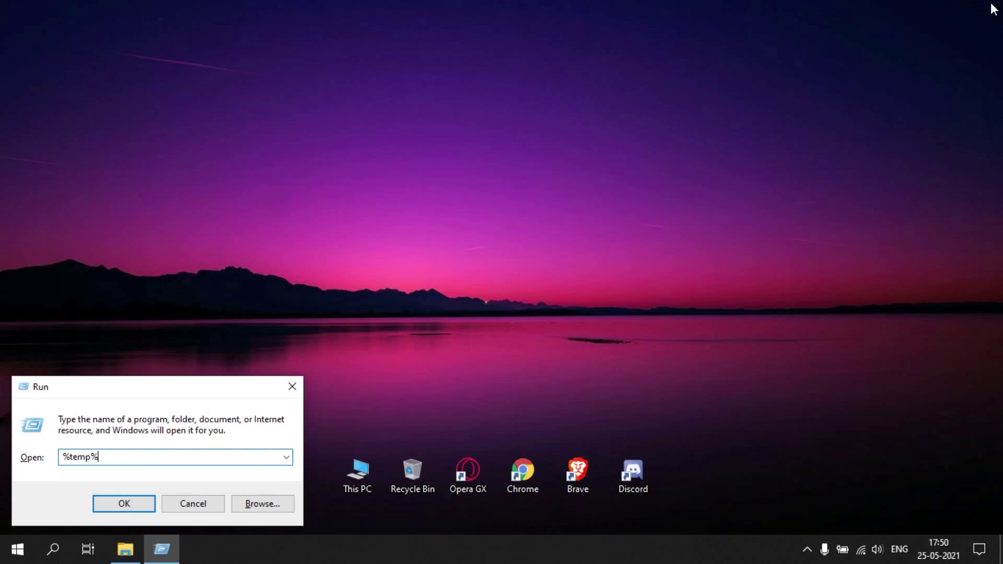
{"action": "key", "text": "Return"}
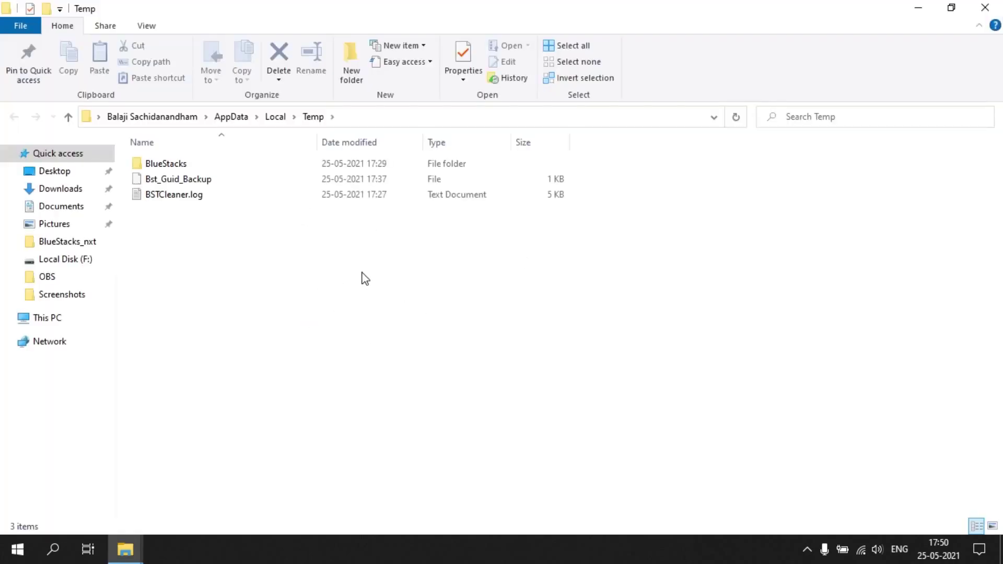
Step: Permanently delete all three items in AppData\Local\Temp, including the BlueStacks folder
{"action": "key", "text": "ctrl+a"}
{"action": "key", "text": "shift+Delete"}
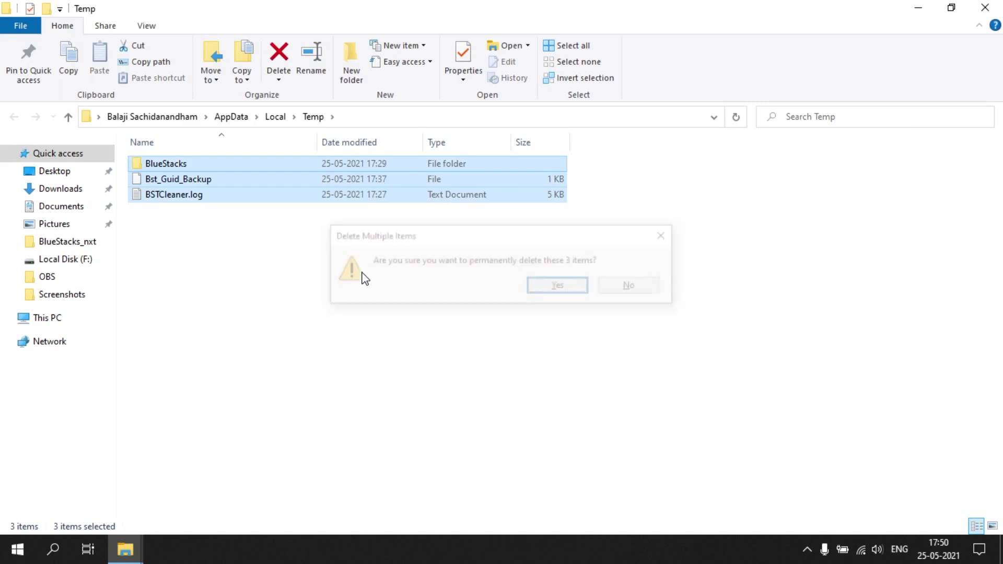
{"action": "key", "text": "Return"}
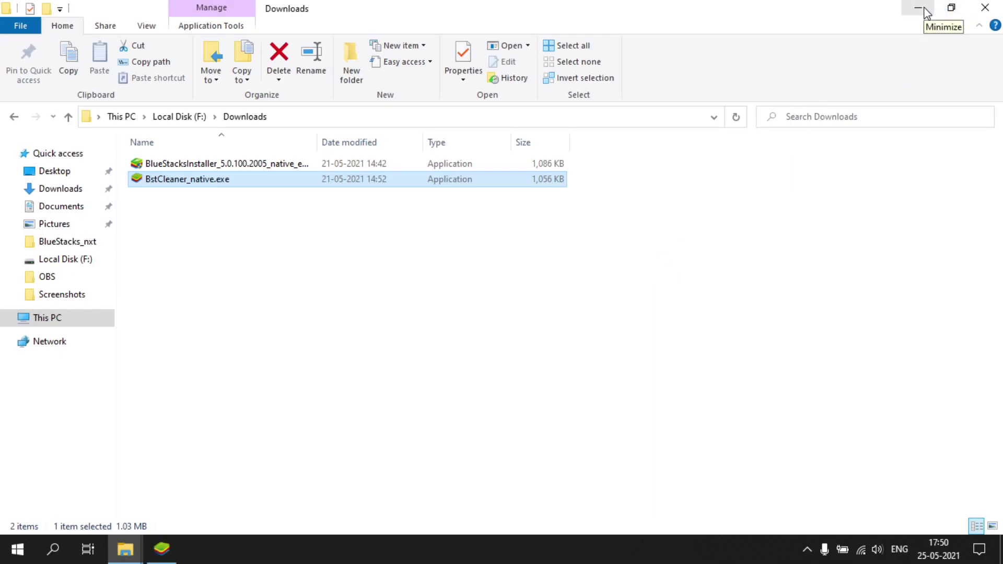
Step: Minimize Explorer while BstCleaner_native.exe runs, then dismiss its completion message
{"action": "left_click", "coordinate": [923, 8]}
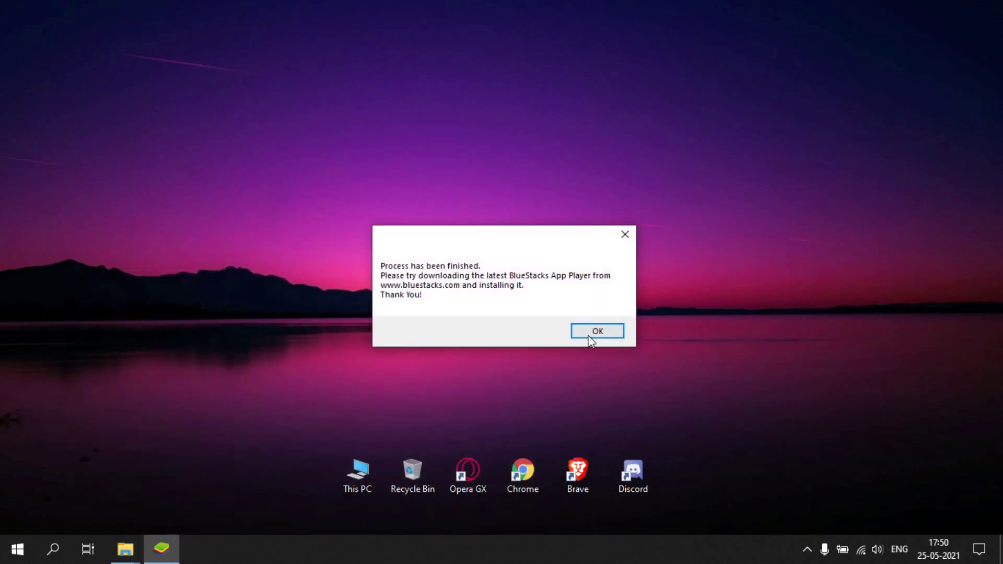
{"action": "left_click", "coordinate": [598, 333]}
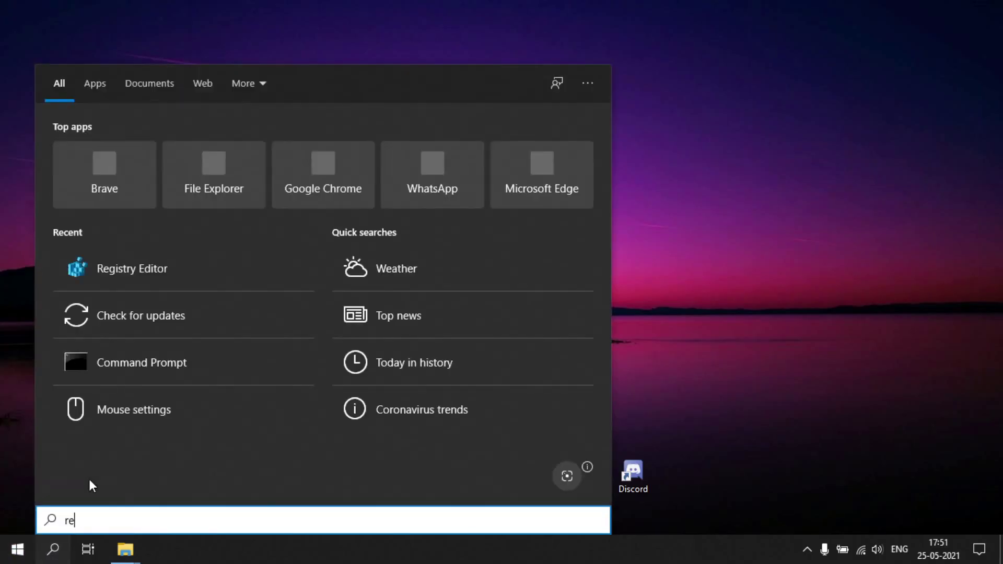
{"action": "type", "text": "gi"}
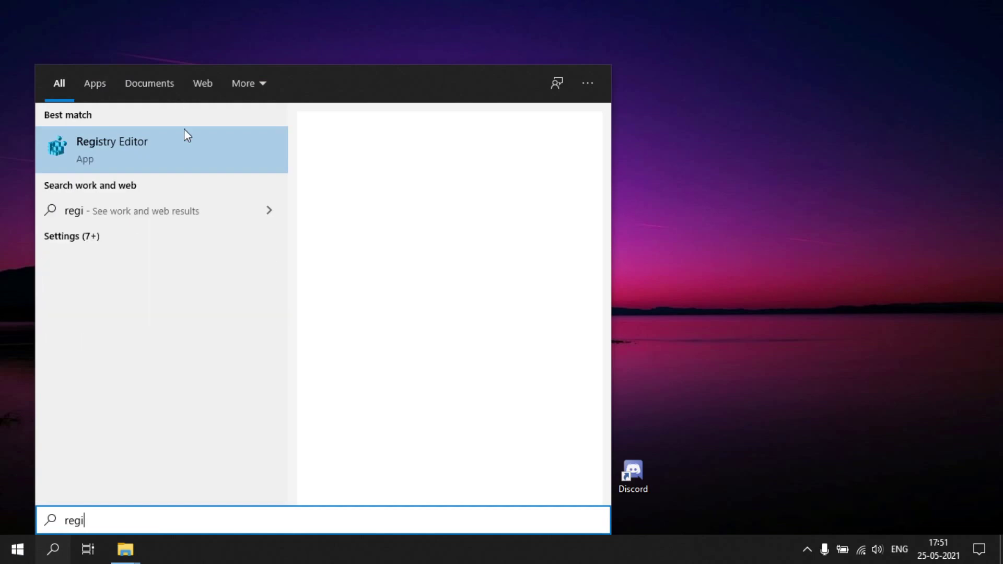
Step: Open Registry Editor from the 'regi' search results
{"action": "left_click", "coordinate": [187, 146]}
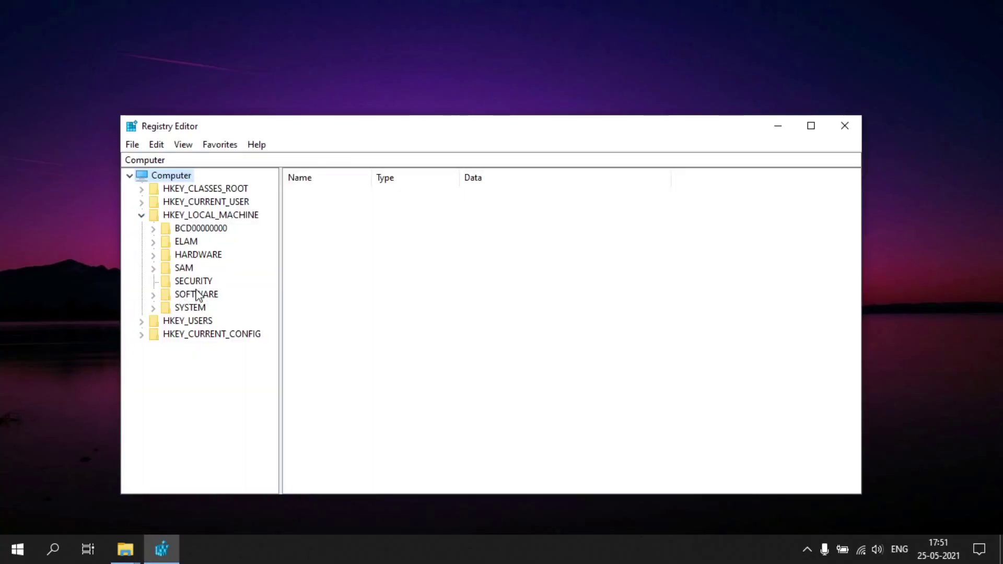
Step: Expand HKEY_LOCAL_MACHINE\SOFTWARE and delete the BlueStacks_nxt key
{"action": "left_click", "coordinate": [153, 293]}
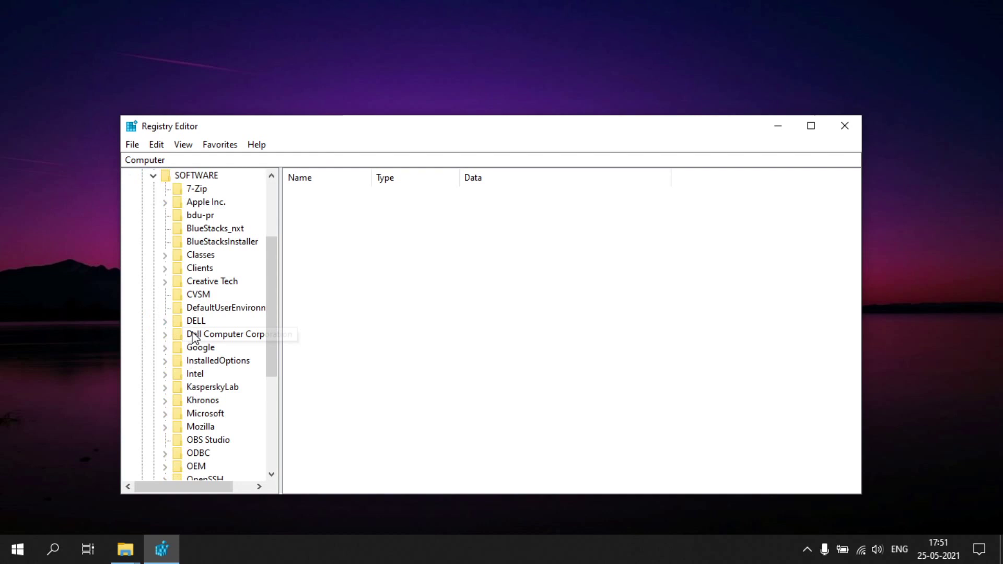
{"action": "left_click", "coordinate": [211, 232]}
{"action": "right_click", "coordinate": [208, 231]}
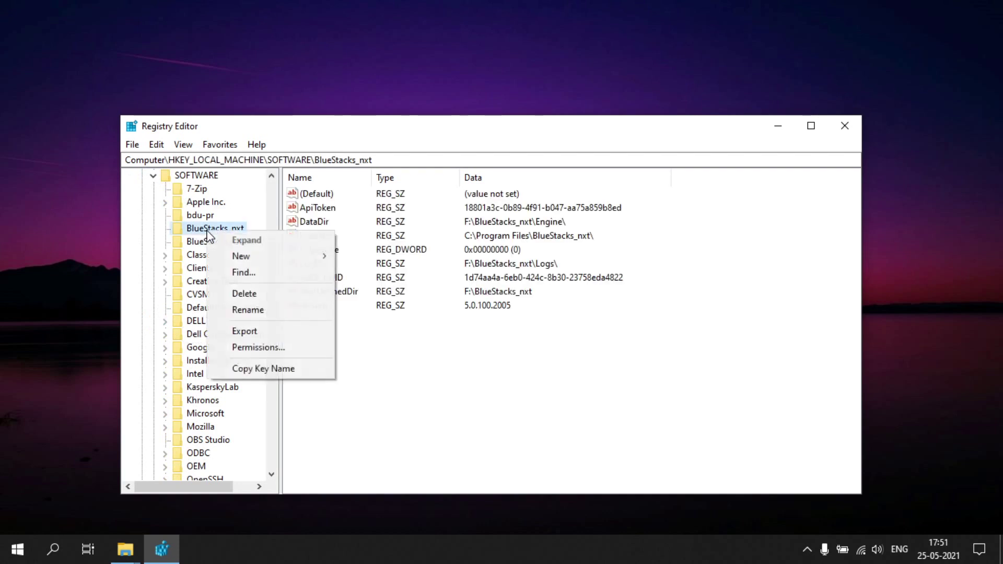
{"action": "left_click", "coordinate": [237, 301]}
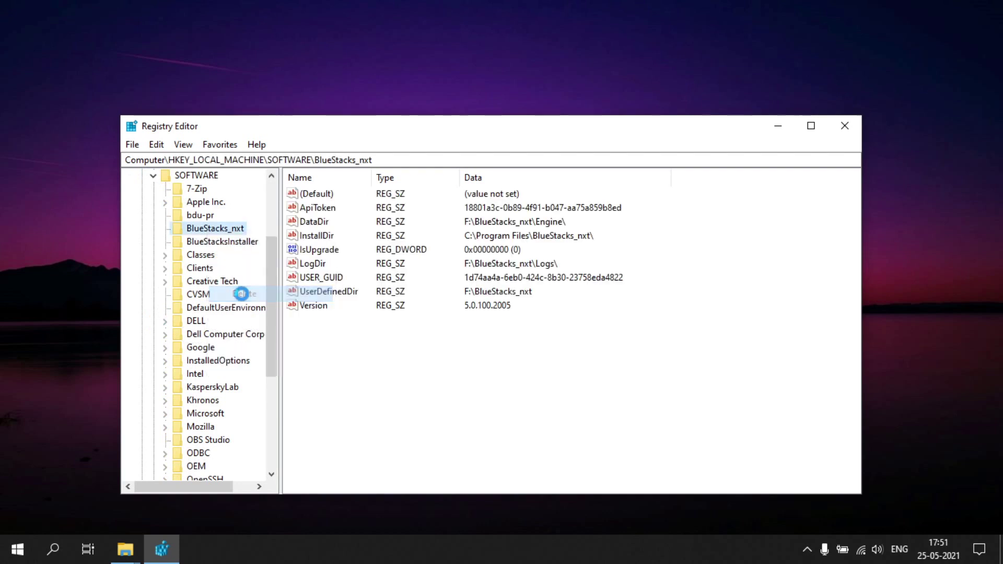
{"action": "left_click", "coordinate": [578, 275]}
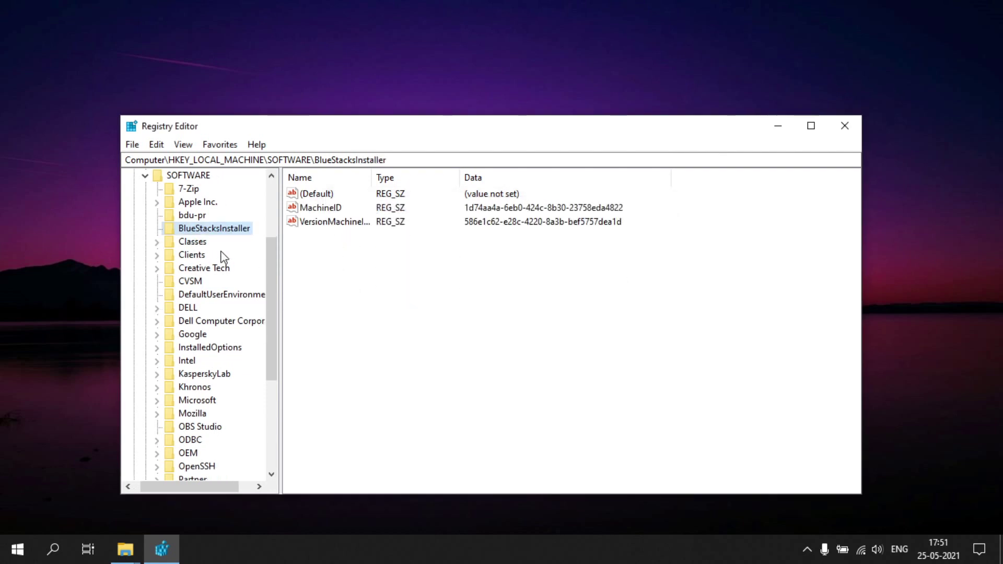
Step: Delete the BlueStacksInstaller key from SOFTWARE
{"action": "right_click", "coordinate": [212, 230]}
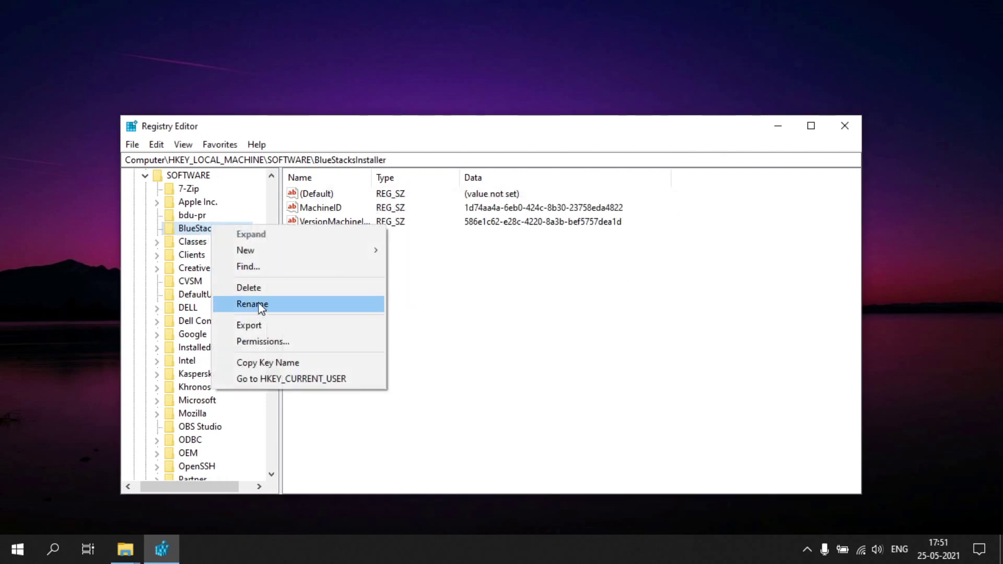
{"action": "left_click", "coordinate": [259, 287]}
{"action": "left_click", "coordinate": [578, 273]}
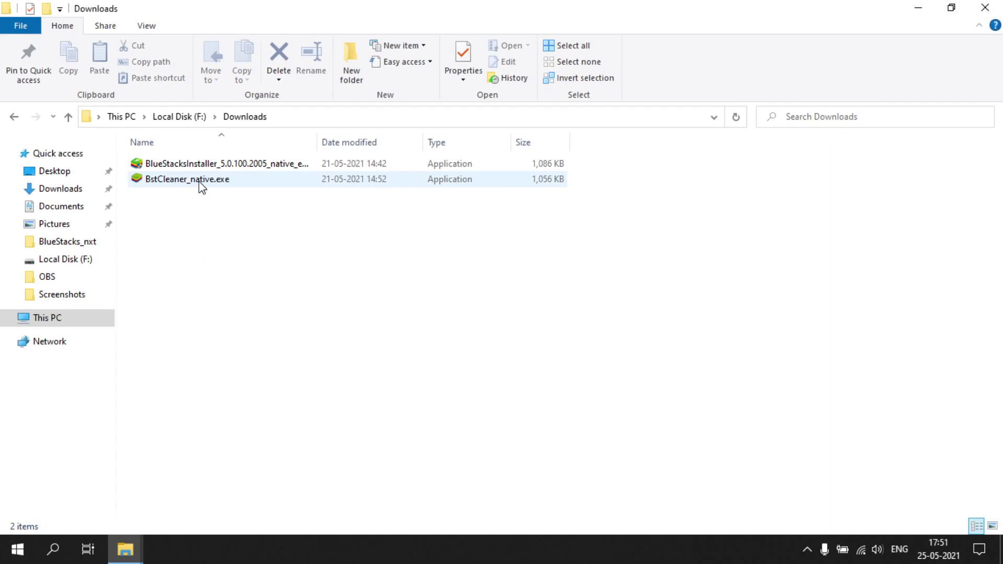
Step: Launch BlueStacksInstaller_5.0.100.2005 from F:\Downloads
{"action": "left_click", "coordinate": [223, 171]}
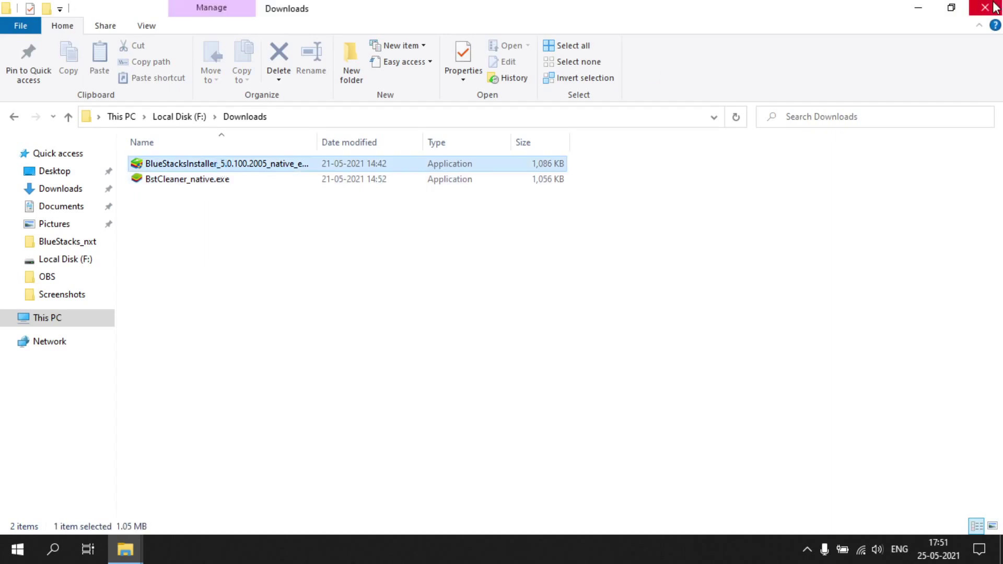